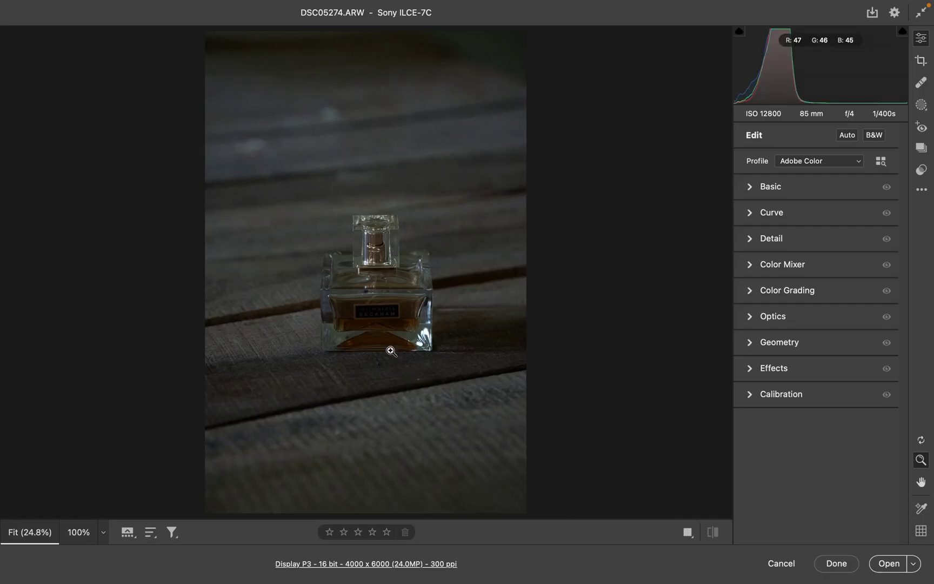
# - Zoom into the bottle label to inspect the grain, then back out to about 166%
pyautogui.moveTo(391, 350); pyautogui.dragTo(438, 387)
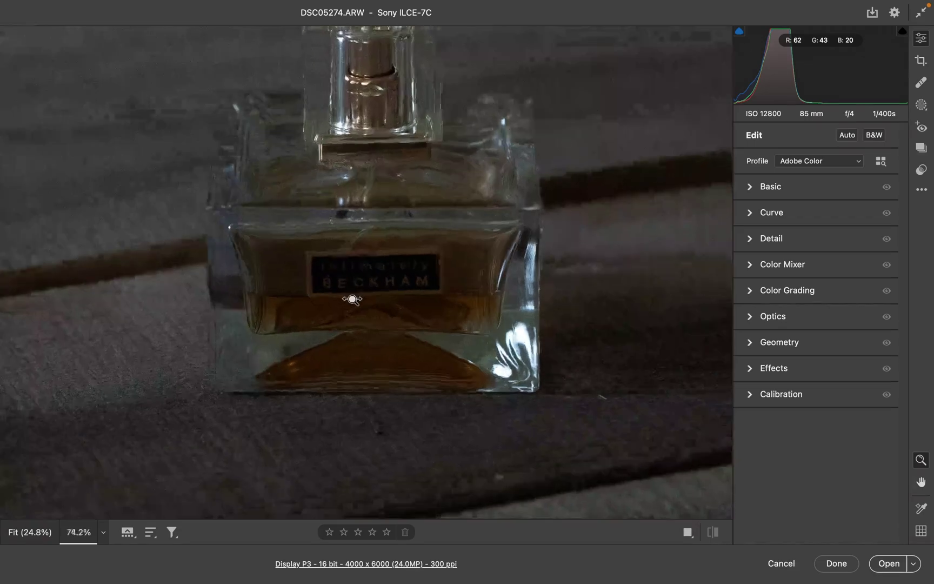
pyautogui.moveTo(365, 281)
pyautogui.mouseDown()
pyautogui.moveTo(420, 311)
pyautogui.moveTo(483, 306)
pyautogui.moveTo(444, 283)
pyautogui.mouseUp()
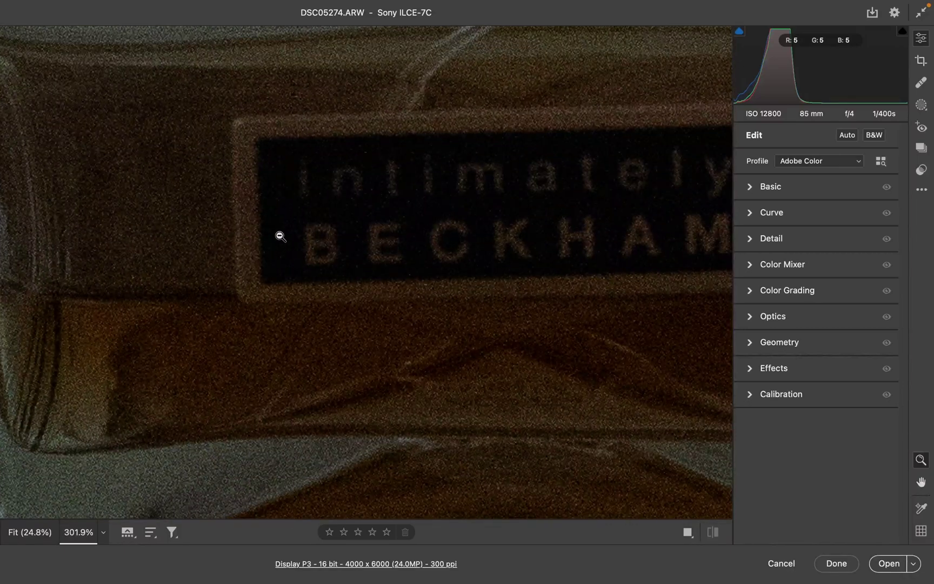
pyautogui.moveTo(281, 236); pyautogui.dragTo(259, 284)
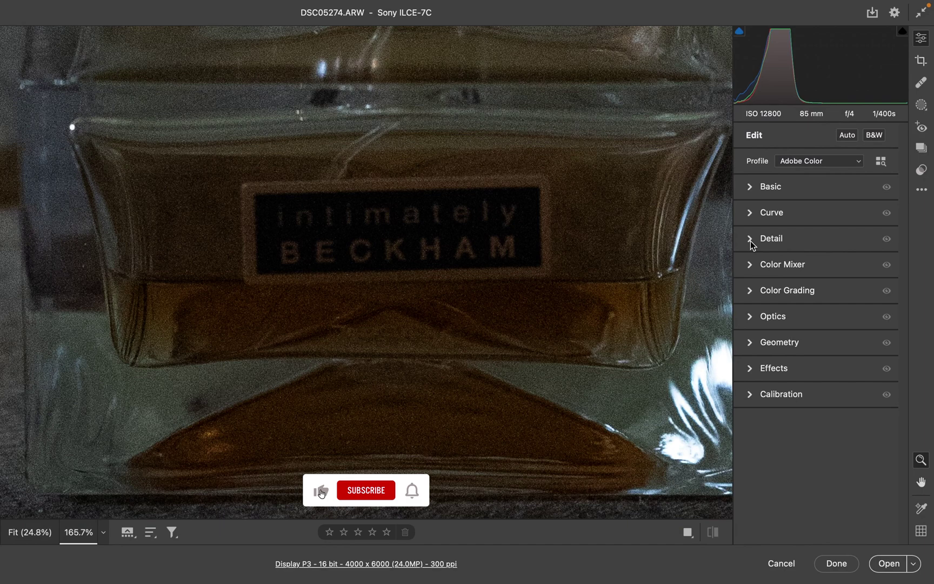
# - Expand the Detail panel to show Noise Reduction, with Luminance at zero
pyautogui.click(752, 239)
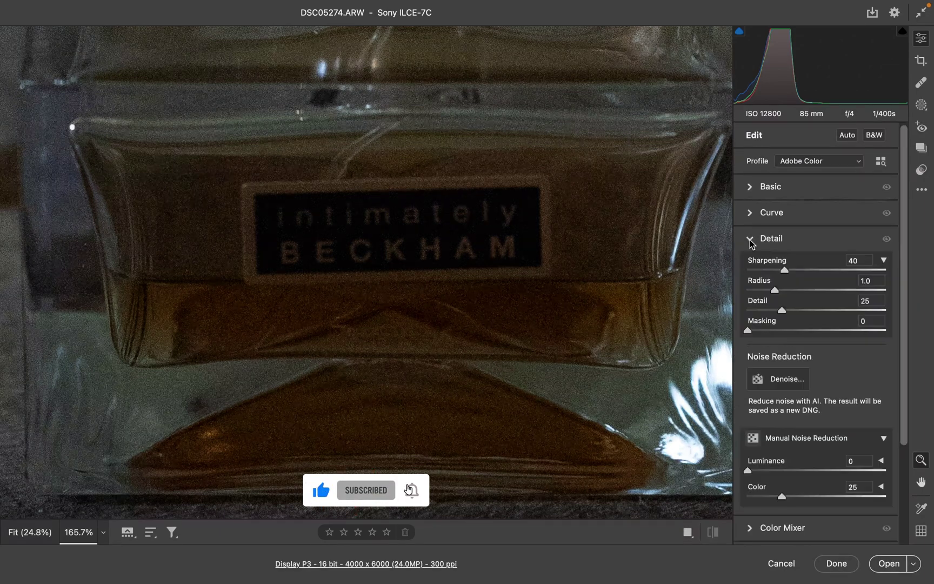
pyautogui.scroll(-1, 839, 409)
pyautogui.scroll(-2, 825, 395)
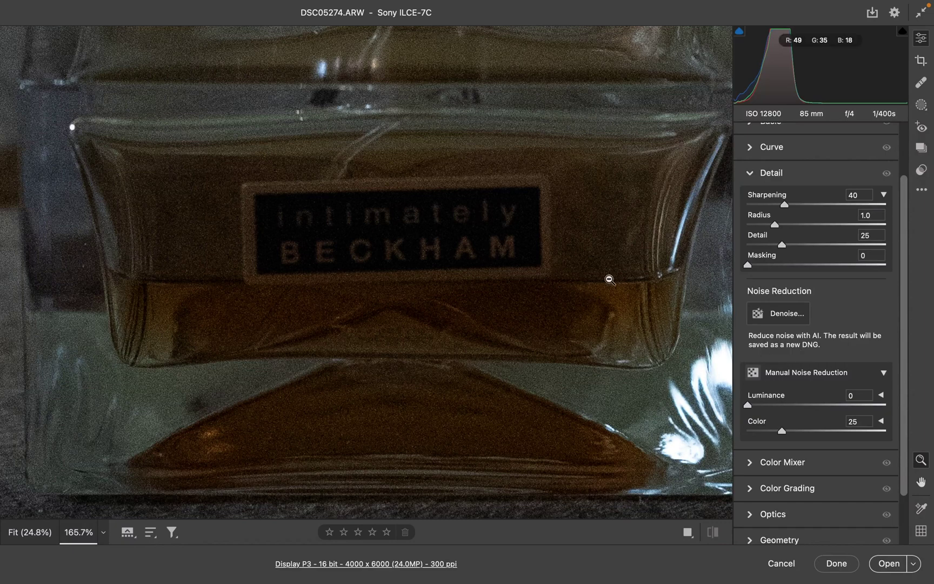
# - Open AI Denoise and compare its enhanced preview against the noisy original
pyautogui.click(777, 315)
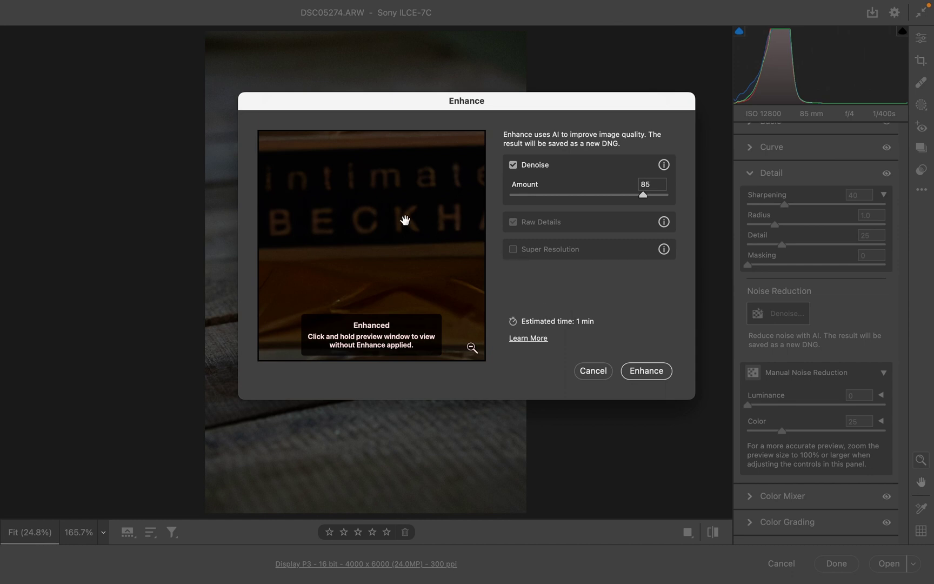
pyautogui.moveTo(406, 221); pyautogui.dragTo(406, 221)
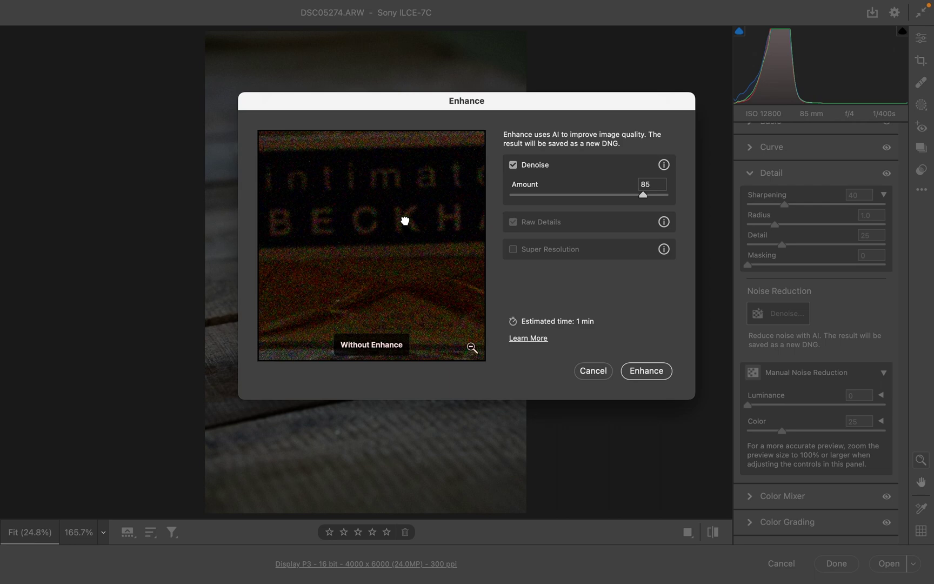
pyautogui.click(405, 220)
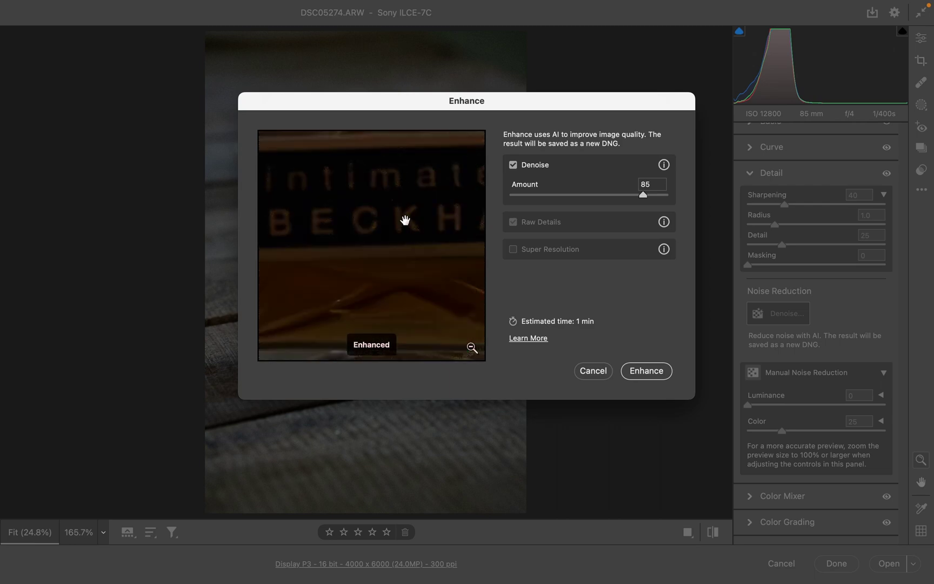
# - Try Denoise Amount 42, return it to 85, and pan the preview to the label
pyautogui.click(586, 195)
pyautogui.moveTo(587, 195); pyautogui.dragTo(575, 196)
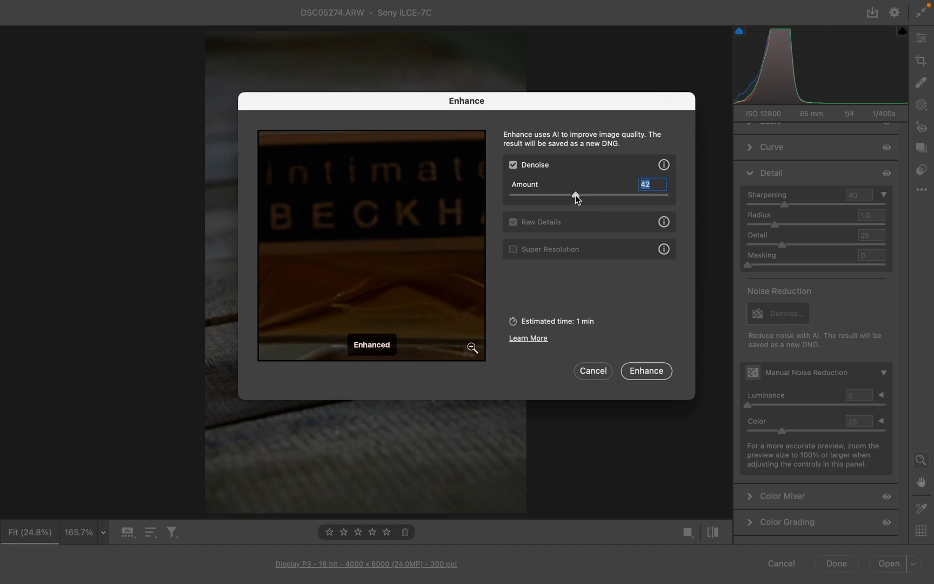
pyautogui.moveTo(574, 195); pyautogui.dragTo(595, 196)
pyautogui.moveTo(431, 269); pyautogui.dragTo(435, 238)
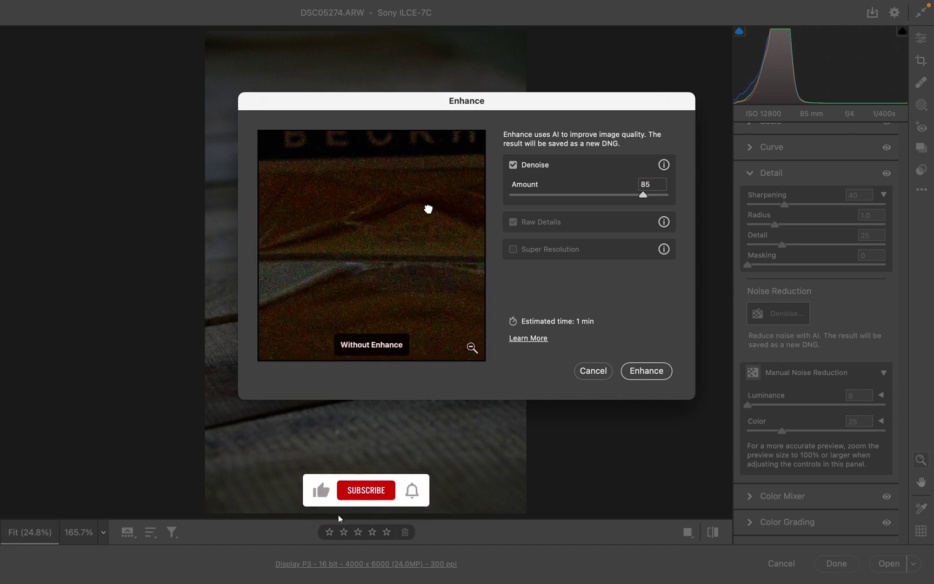
pyautogui.moveTo(429, 210); pyautogui.dragTo(410, 286)
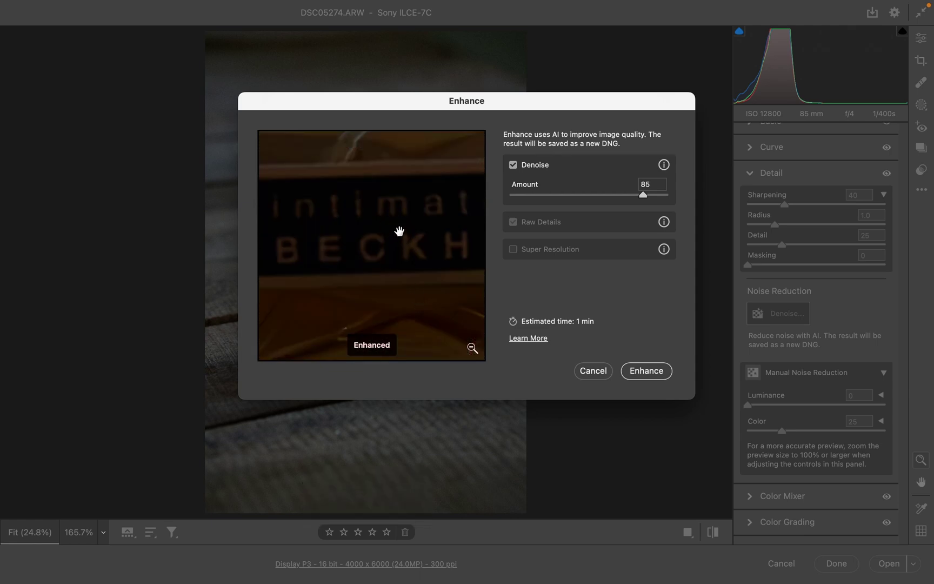
pyautogui.click(400, 232)
# - Run AI Denoise to create DSC05274-Enhanced-NR.dng and zoom in on the clean bottle
pyautogui.click(632, 372)
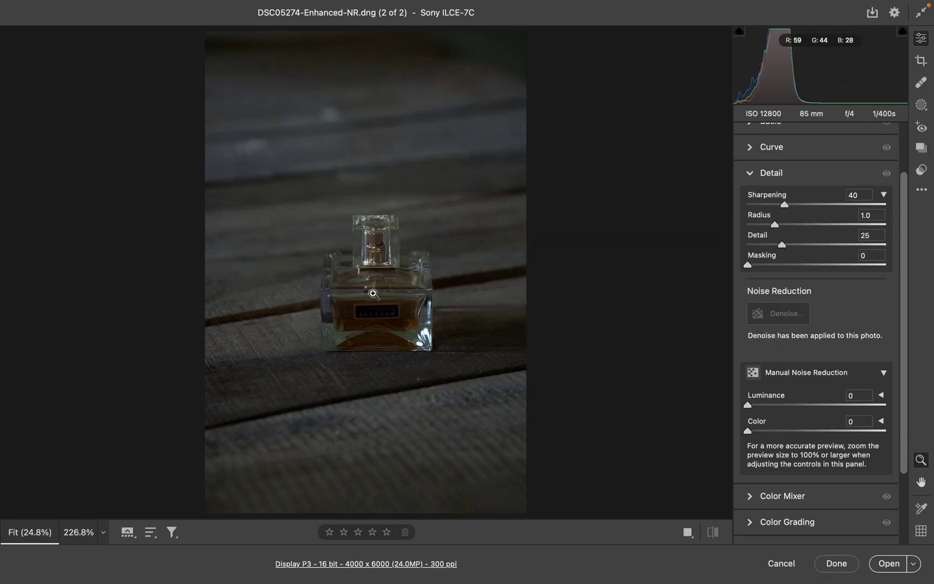
pyautogui.moveTo(373, 300); pyautogui.dragTo(472, 324)
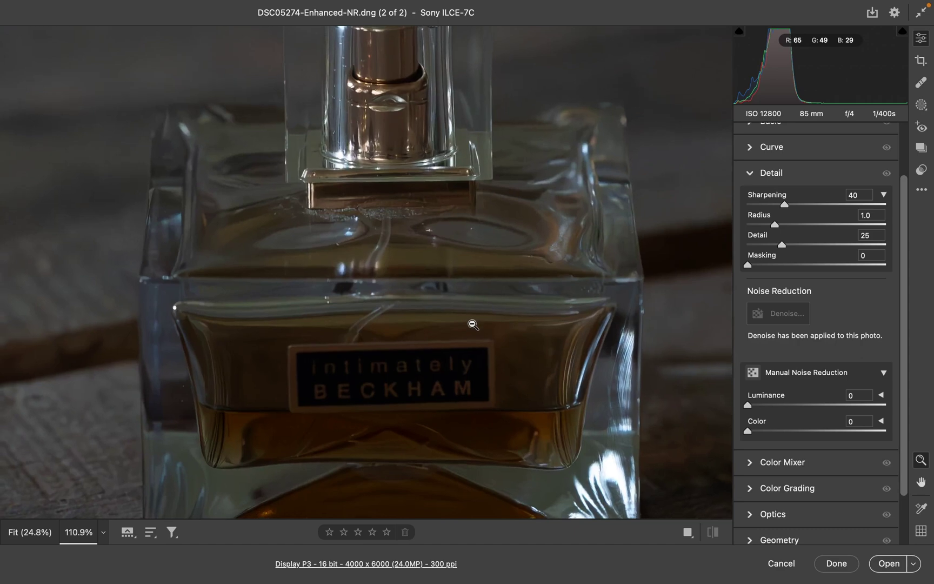
pyautogui.scroll(-4, 467, 321)
pyautogui.scroll(-1, 444, 319)
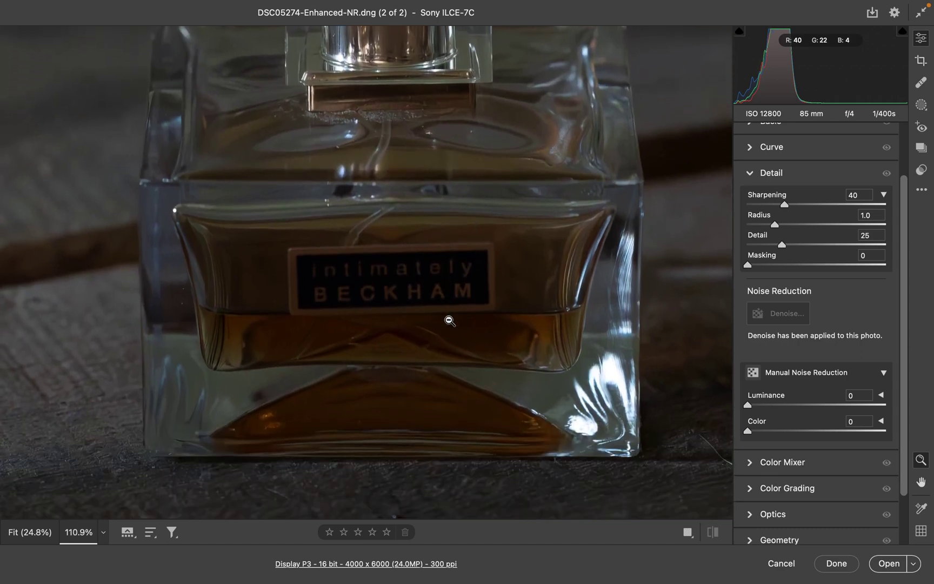
# - Set Texture to +36 in the Basic panel, compare before/after, and fit the photo to view
pyautogui.click(769, 174)
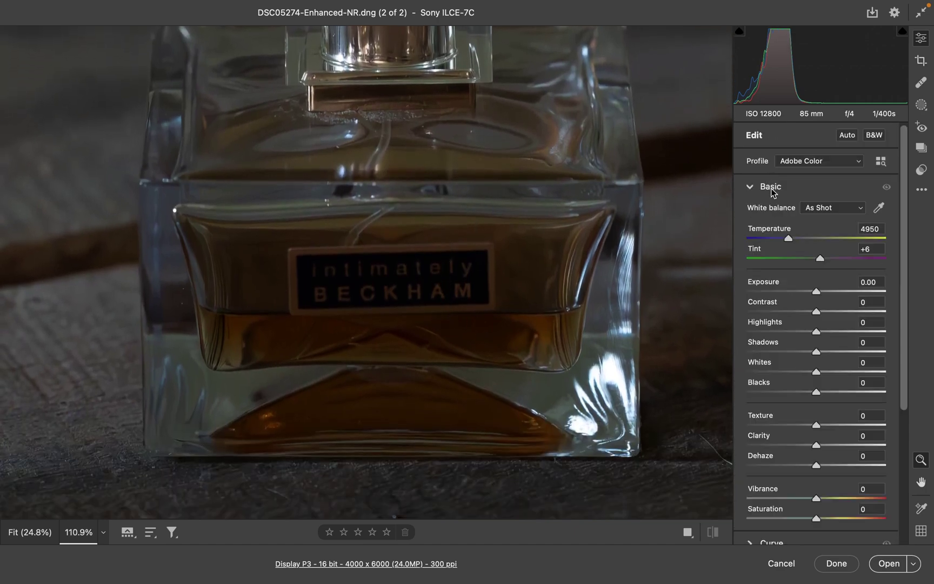
pyautogui.click(840, 425)
pyautogui.click(713, 533)
pyautogui.click(388, 272)
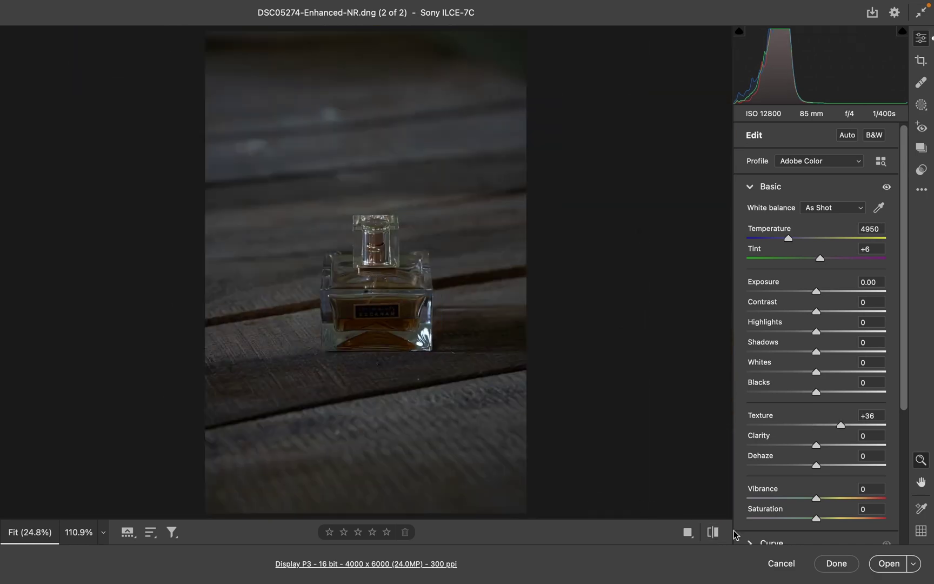